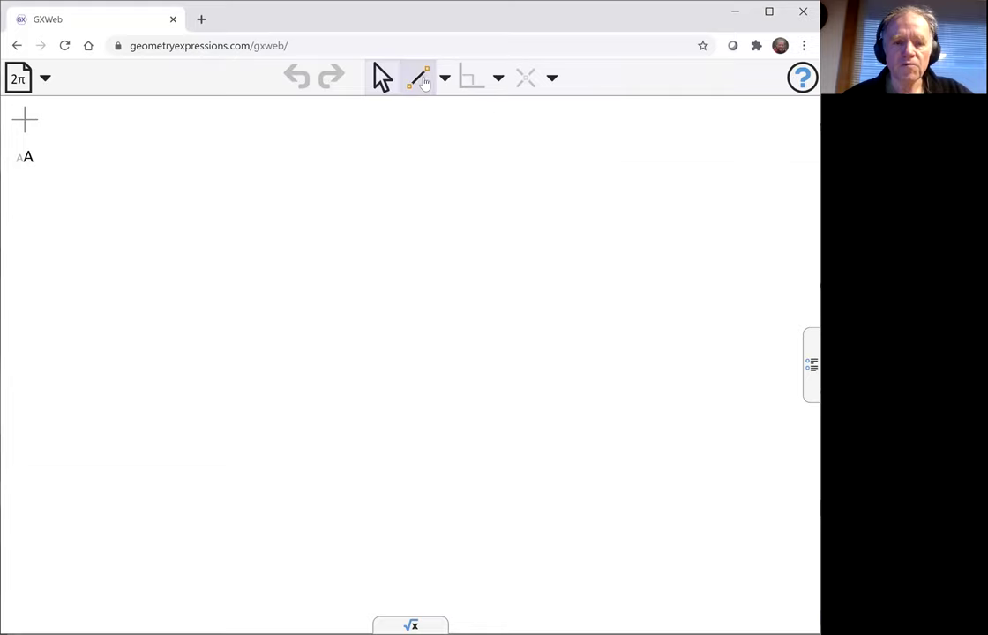
Draw triangle ABC with the Line tool.
{"action": "left_click", "coordinate": [424, 82]}
{"action": "mouse_move", "coordinate": [105, 398]}
{"action": "left_mouse_down"}
{"action": "mouse_move", "coordinate": [397, 227]}
{"action": "mouse_move", "coordinate": [430, 168]}
{"action": "mouse_move", "coordinate": [518, 319]}
{"action": "mouse_move", "coordinate": [522, 496]}
{"action": "mouse_move", "coordinate": [534, 507]}
{"action": "mouse_move", "coordinate": [207, 459]}
{"action": "mouse_move", "coordinate": [113, 411]}
{"action": "left_mouse_up"}
{"action": "left_click", "coordinate": [383, 81]}
{"action": "left_click", "coordinate": [468, 259]}
Constrain sides BC, CA and AB to symbolic lengths a, b and c.
{"action": "left_click", "coordinate": [467, 283]}
{"action": "left_click", "coordinate": [471, 78]}
{"action": "left_click", "coordinate": [652, 264]}
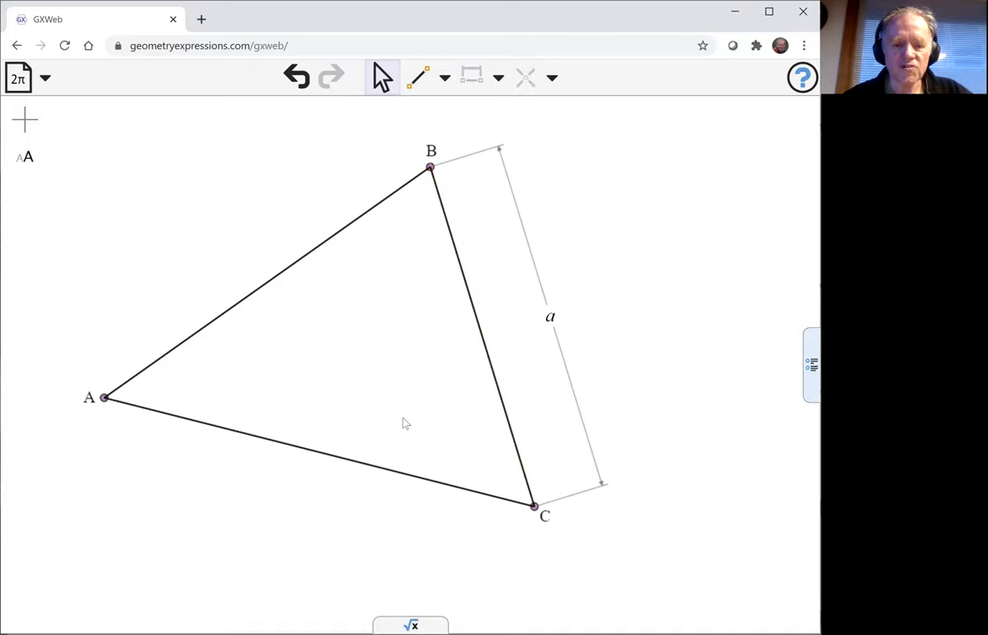
{"action": "left_click", "coordinate": [380, 467]}
{"action": "left_click", "coordinate": [472, 77]}
{"action": "left_click", "coordinate": [567, 230]}
{"action": "left_click", "coordinate": [348, 228]}
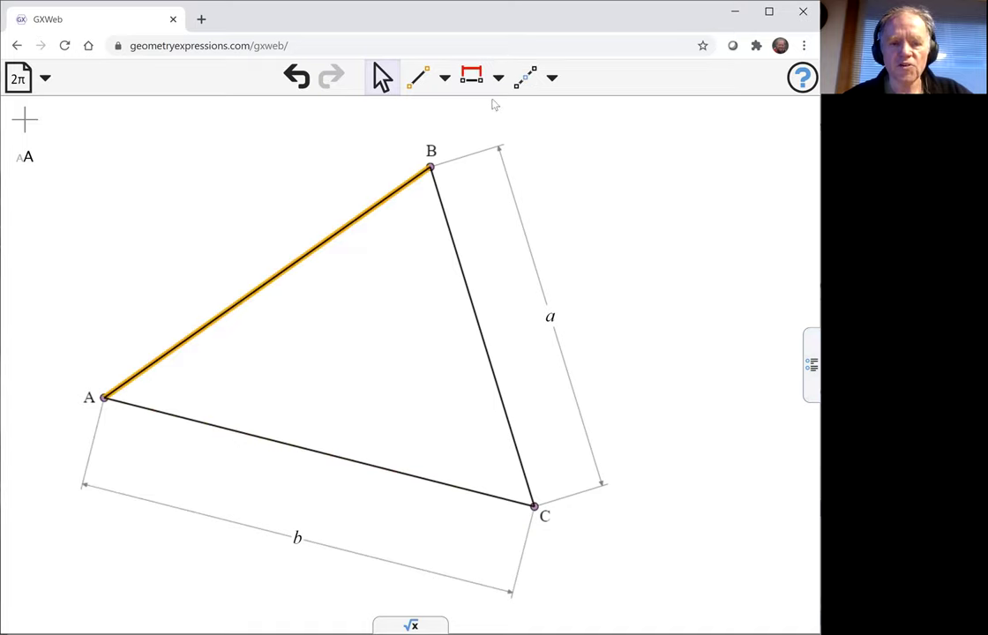
{"action": "left_click", "coordinate": [472, 80]}
{"action": "left_click", "coordinate": [596, 191]}
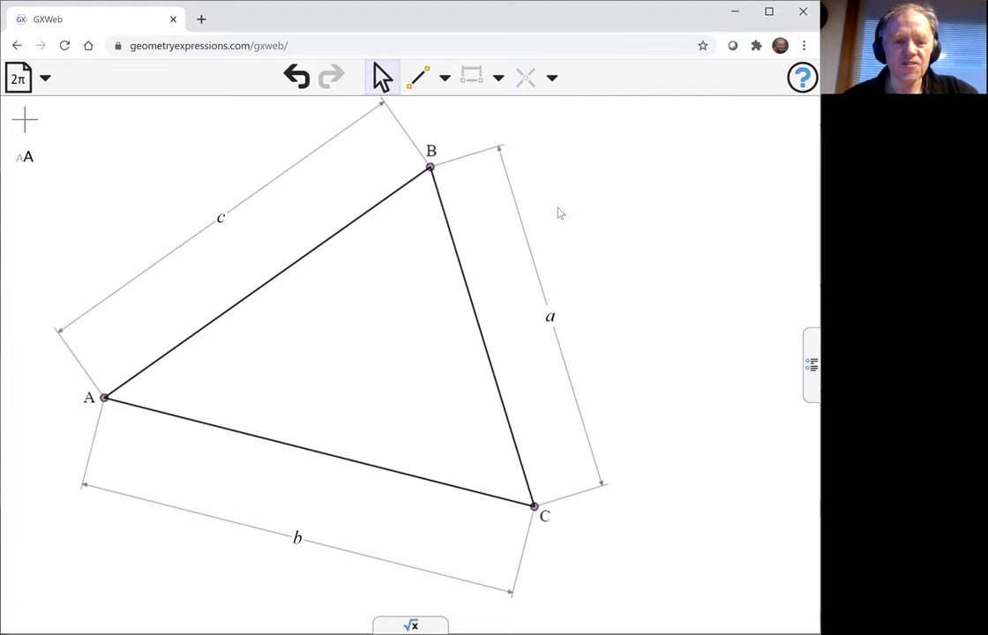
Drop perpendiculars from A to BC, B to AC and C to AB.
{"action": "left_click", "coordinate": [104, 399]}
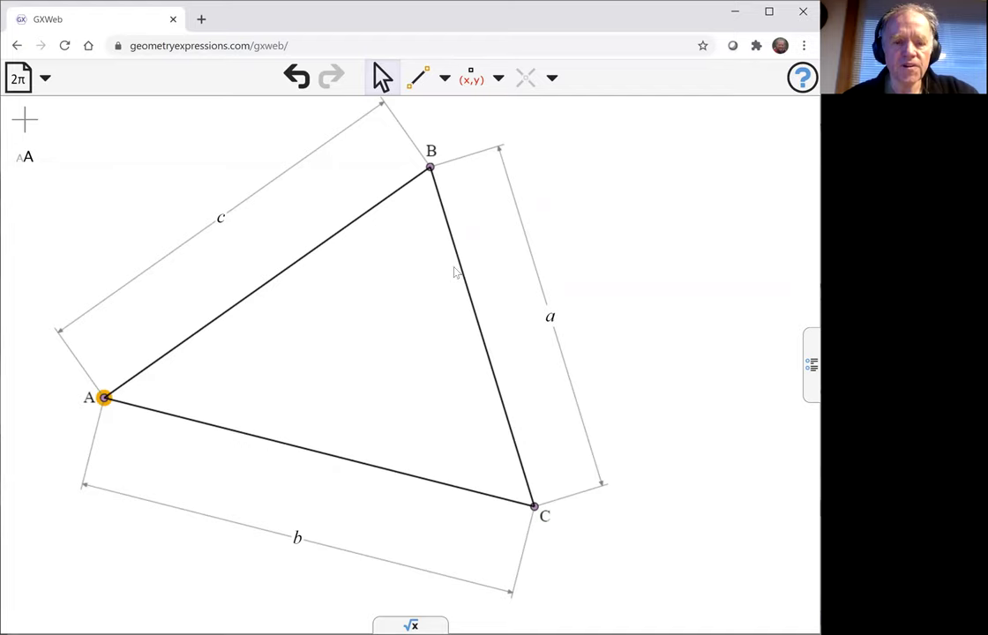
{"action": "left_click", "coordinate": [462, 271]}
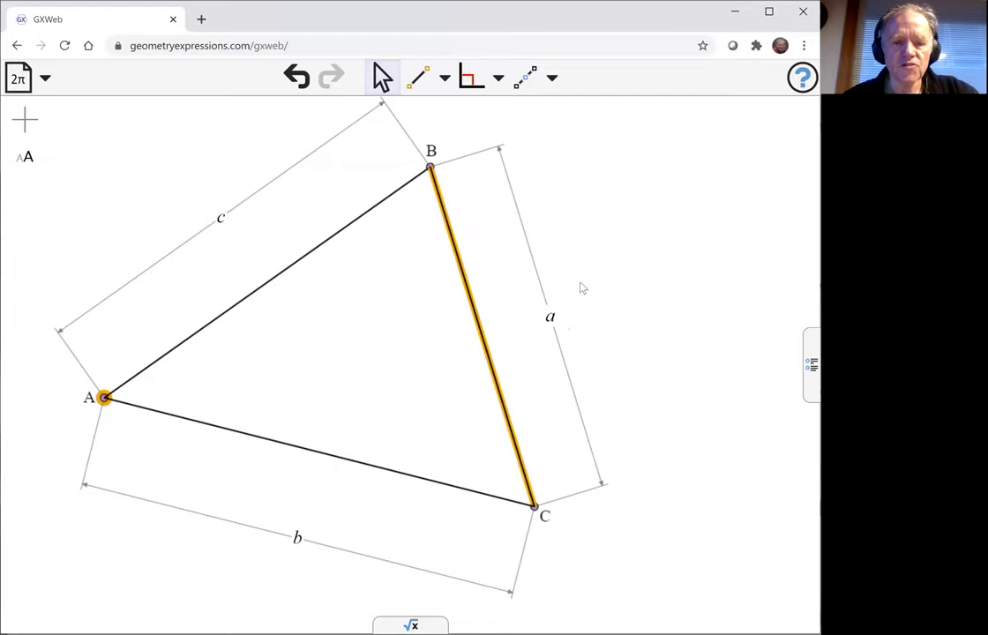
{"action": "left_click", "coordinate": [469, 80]}
{"action": "left_click", "coordinate": [429, 167]}
{"action": "left_click", "coordinate": [402, 474]}
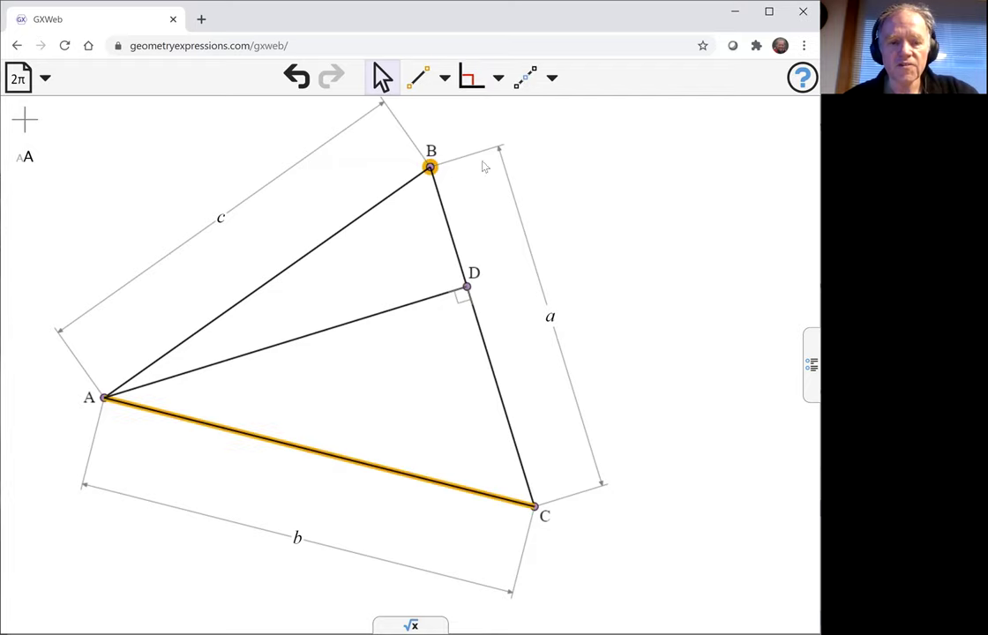
{"action": "left_click", "coordinate": [470, 81]}
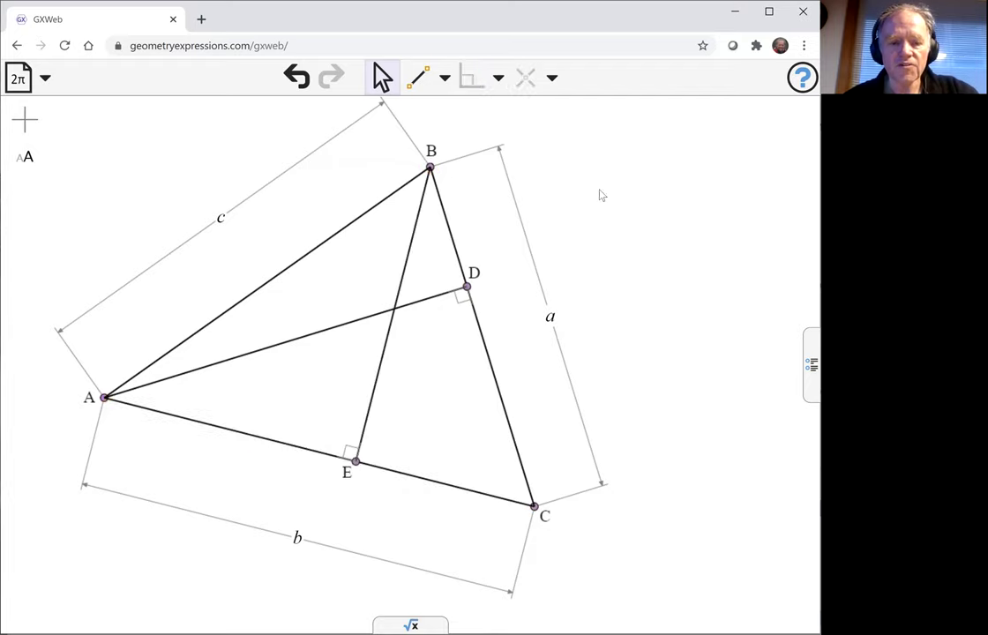
{"action": "left_click", "coordinate": [534, 506]}
{"action": "left_click", "coordinate": [374, 205]}
{"action": "left_click", "coordinate": [471, 81]}
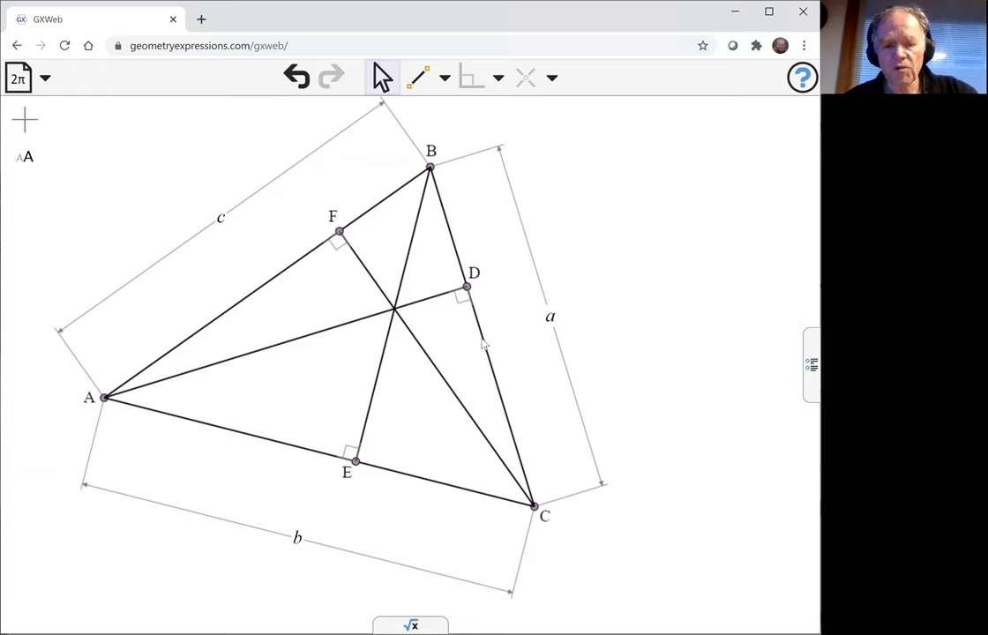
Construct the perpendicular bisector of side BC.
{"action": "left_click", "coordinate": [483, 344]}
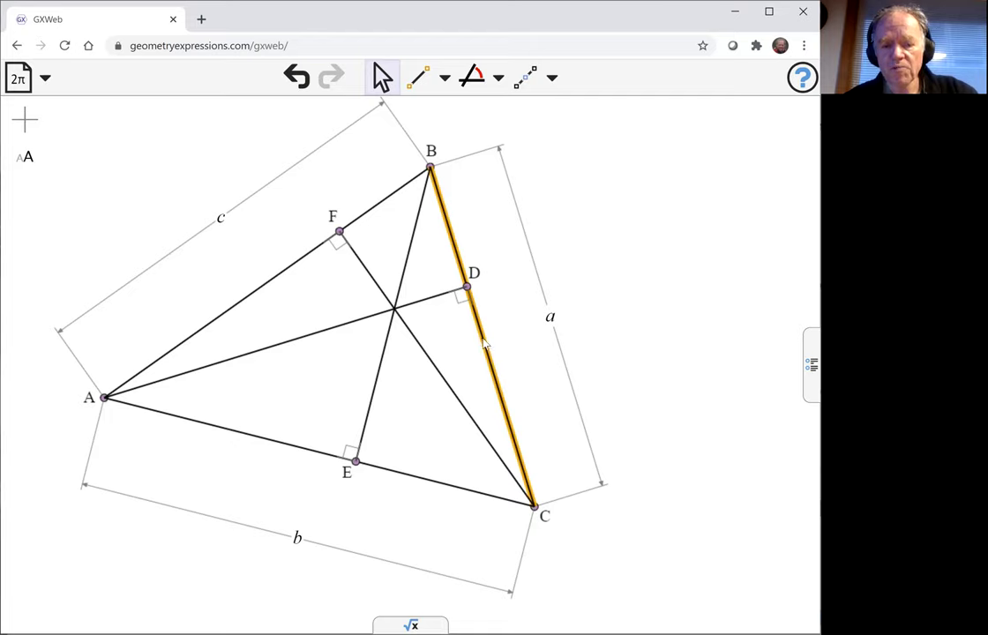
{"action": "left_click", "coordinate": [554, 79]}
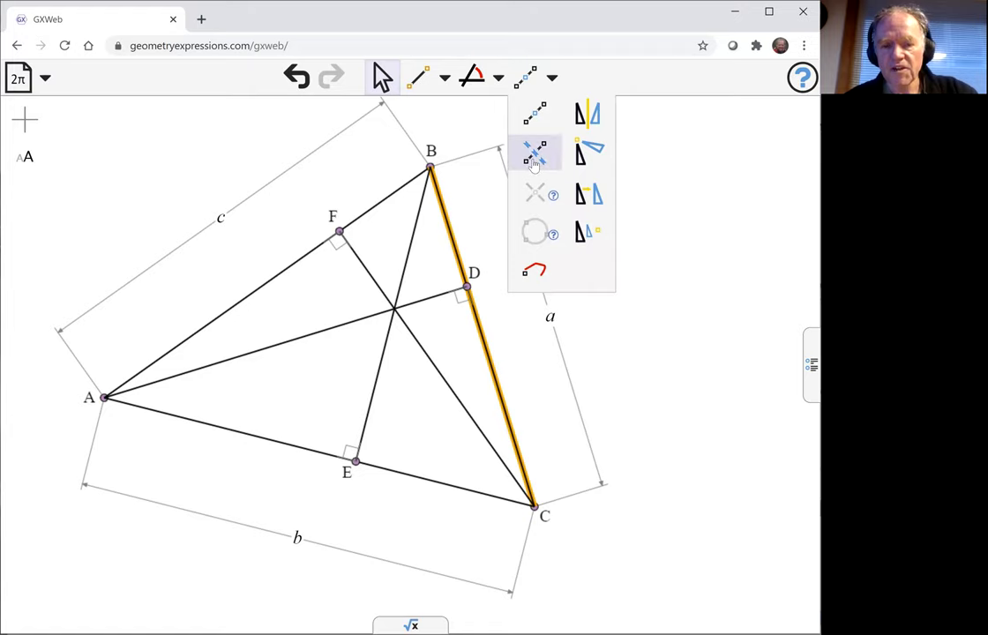
{"action": "left_click", "coordinate": [534, 165]}
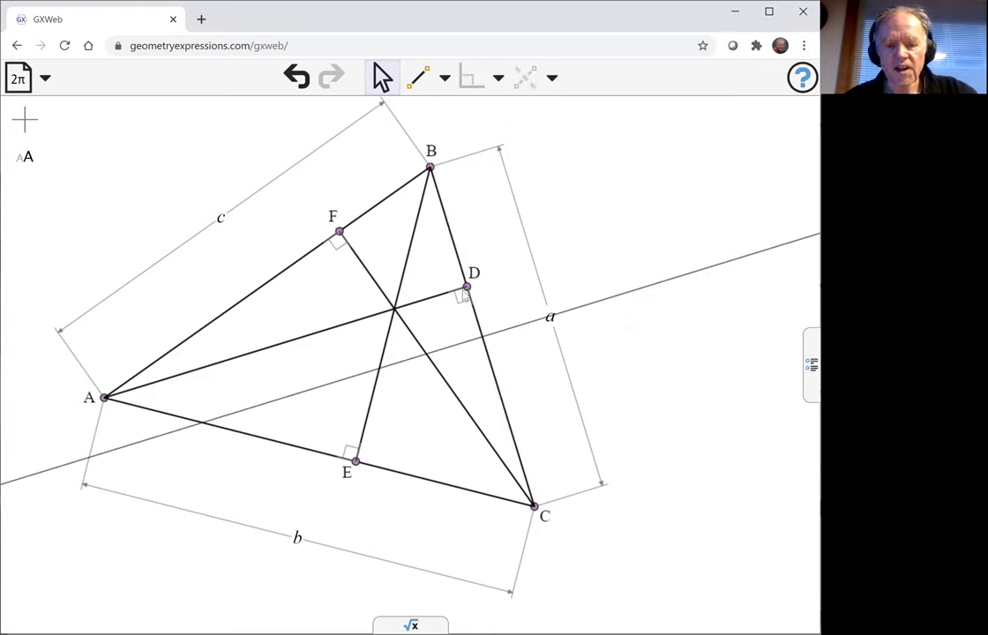
Reflect altitude foot D across BC's perpendicular bisector to create point G.
{"action": "left_click", "coordinate": [467, 287]}
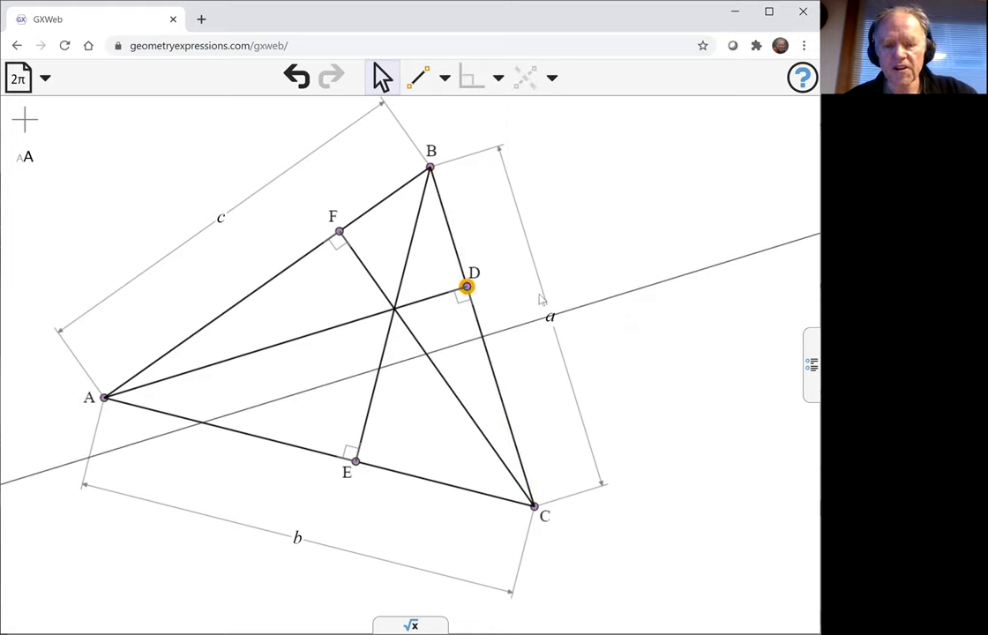
{"action": "left_click", "coordinate": [551, 78]}
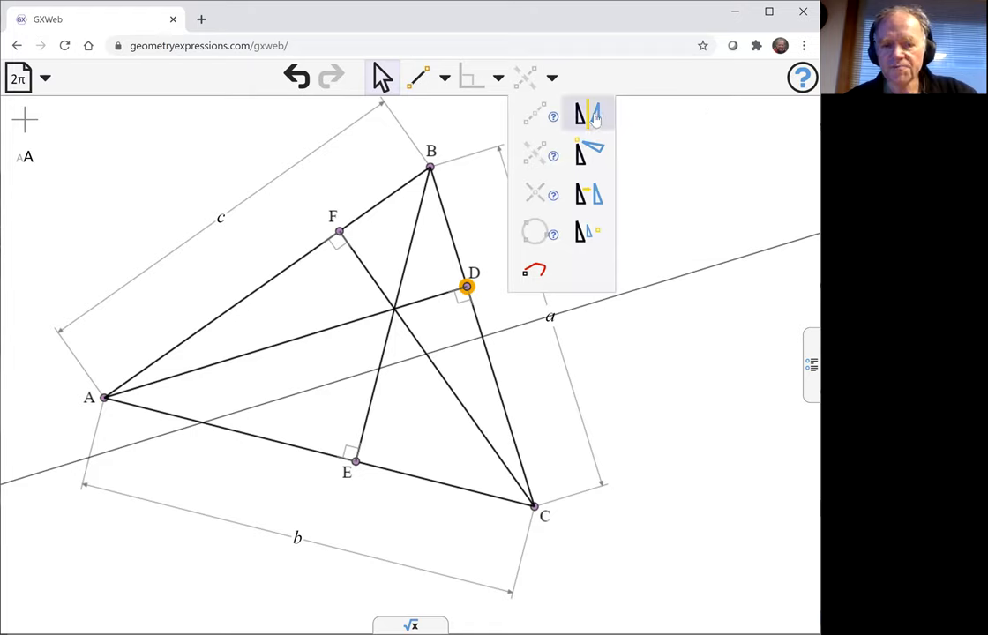
{"action": "left_click", "coordinate": [594, 119]}
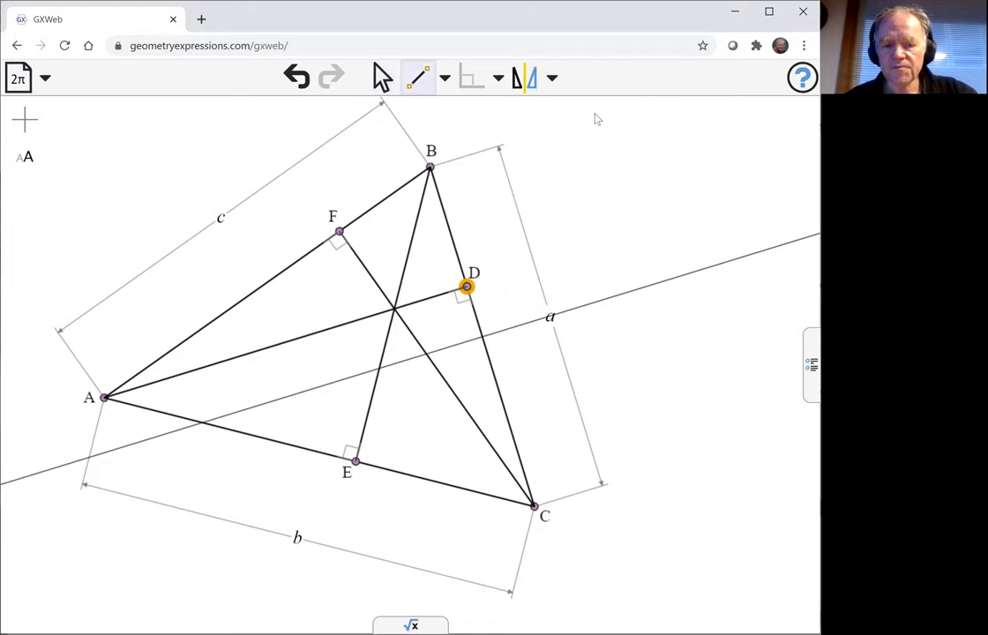
{"action": "left_click", "coordinate": [618, 299]}
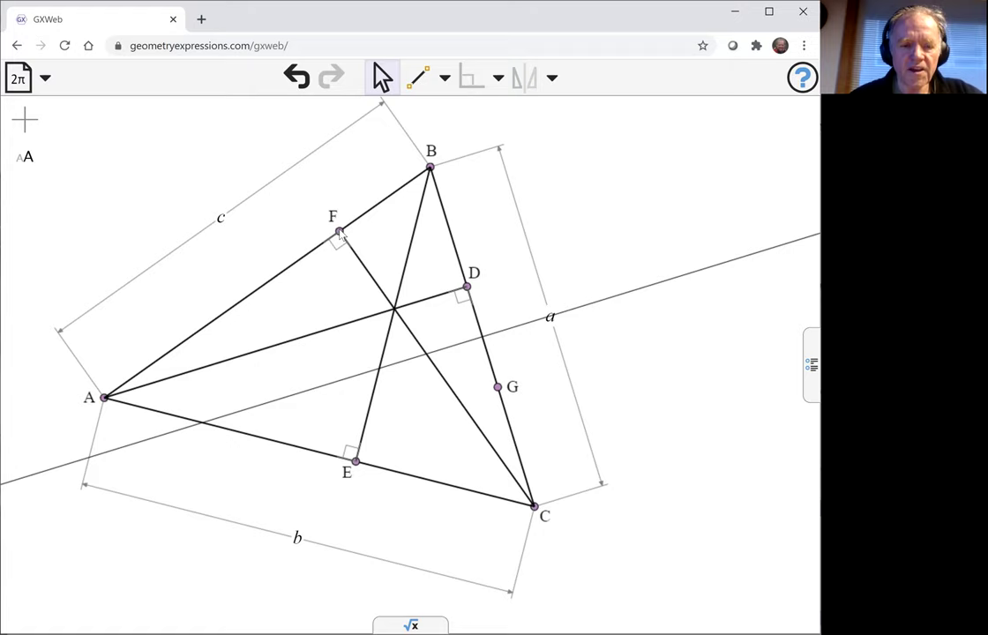
Construct the perpendicular bisector of side AB.
{"action": "left_click", "coordinate": [297, 260]}
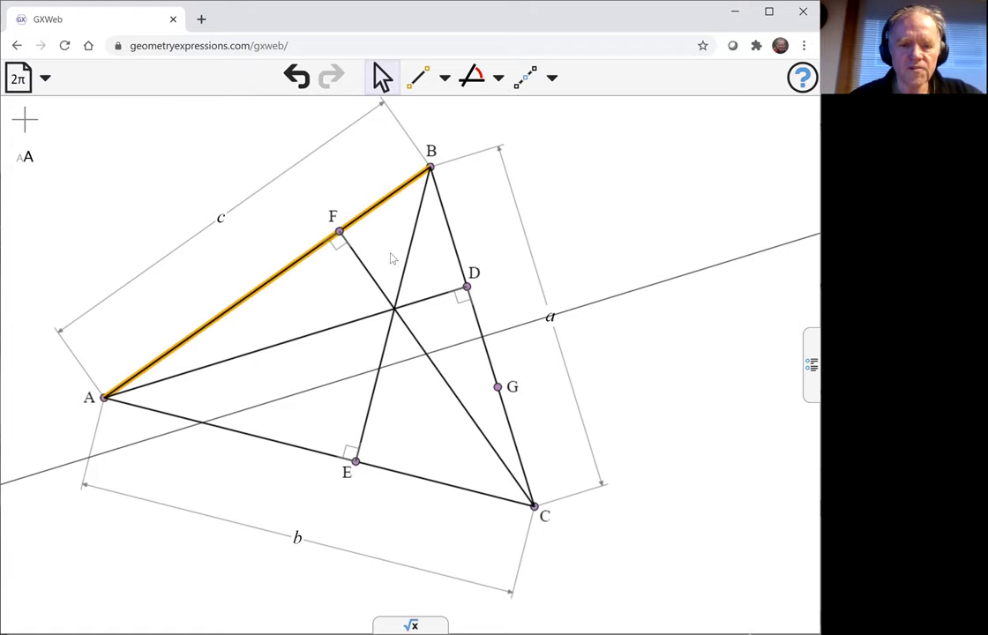
{"action": "left_click", "coordinate": [553, 81]}
{"action": "left_click", "coordinate": [545, 156]}
Reflect altitude foot F across AB's perpendicular bisector to create point H.
{"action": "left_click", "coordinate": [340, 232]}
{"action": "left_click", "coordinate": [557, 83]}
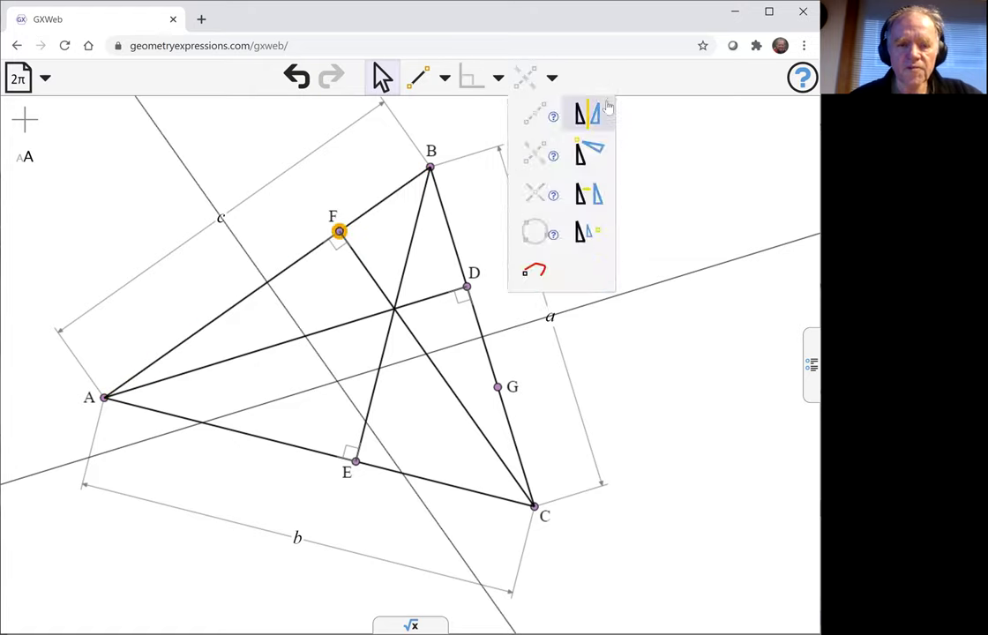
{"action": "left_click", "coordinate": [581, 110]}
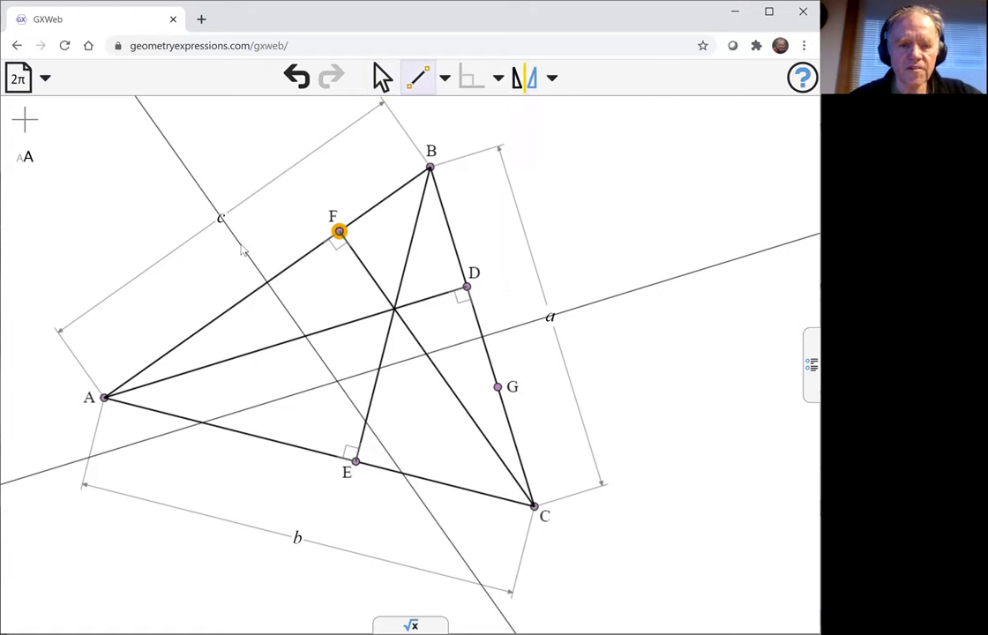
{"action": "left_click", "coordinate": [214, 215]}
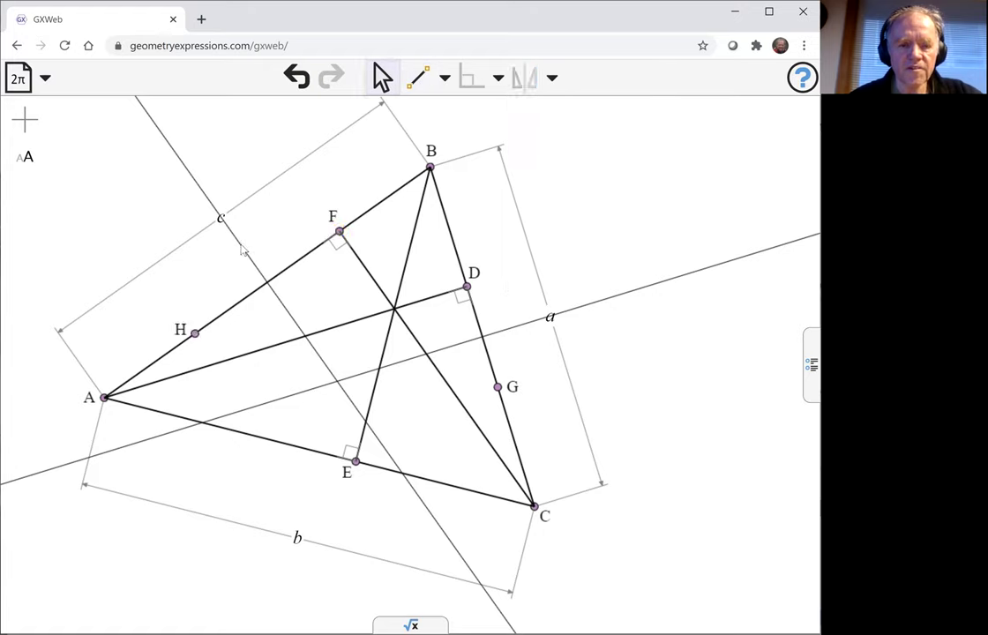
Select point G together with side BC.
{"action": "left_click", "coordinate": [195, 334]}
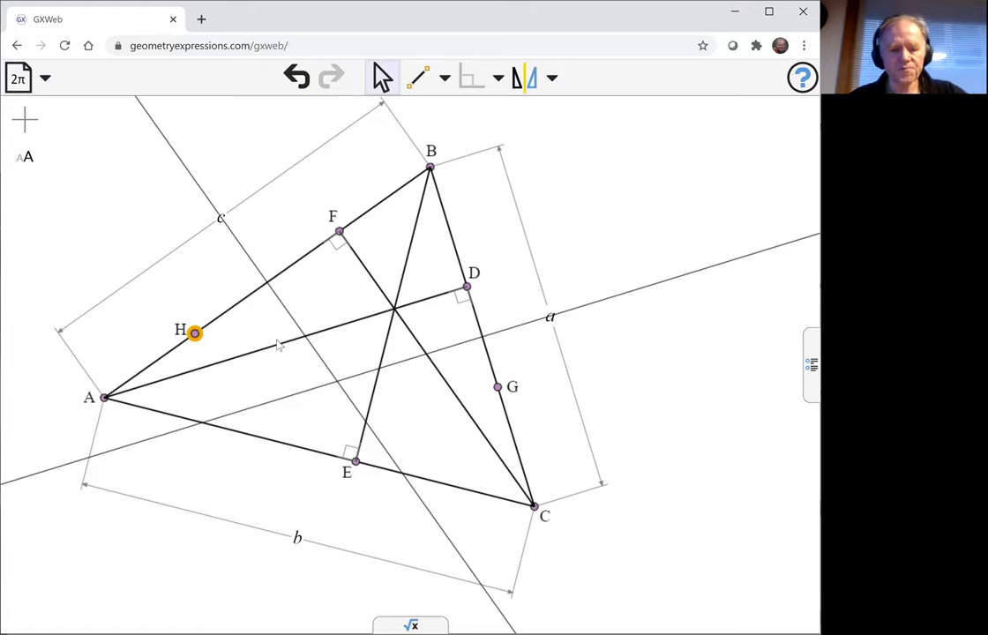
{"action": "left_click", "coordinate": [498, 388]}
{"action": "left_click", "coordinate": [503, 401]}
{"action": "left_click", "coordinate": [652, 374]}
{"action": "left_click", "coordinate": [499, 389]}
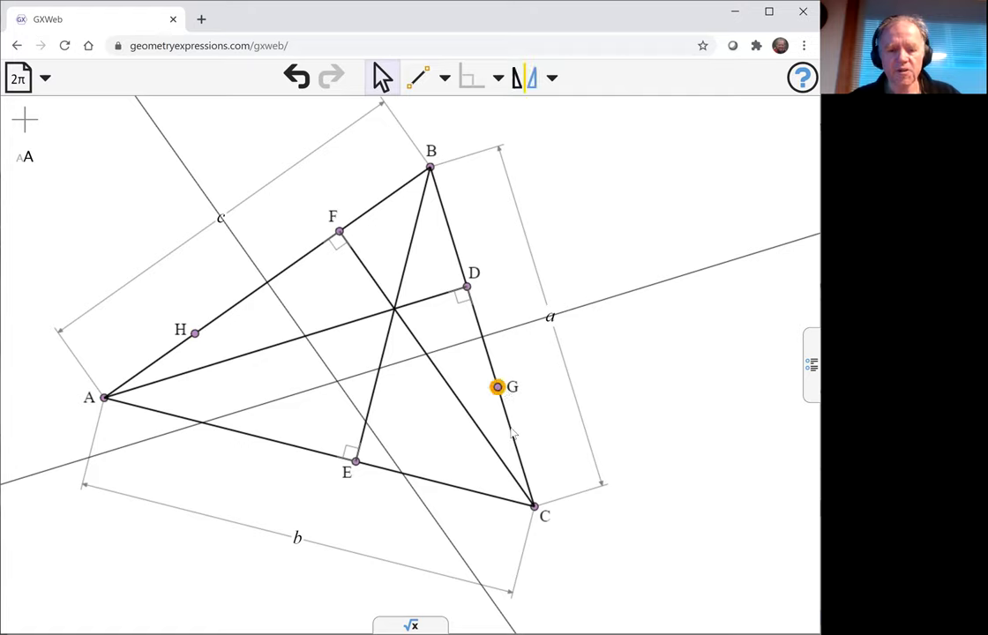
{"action": "left_click", "coordinate": [512, 434]}
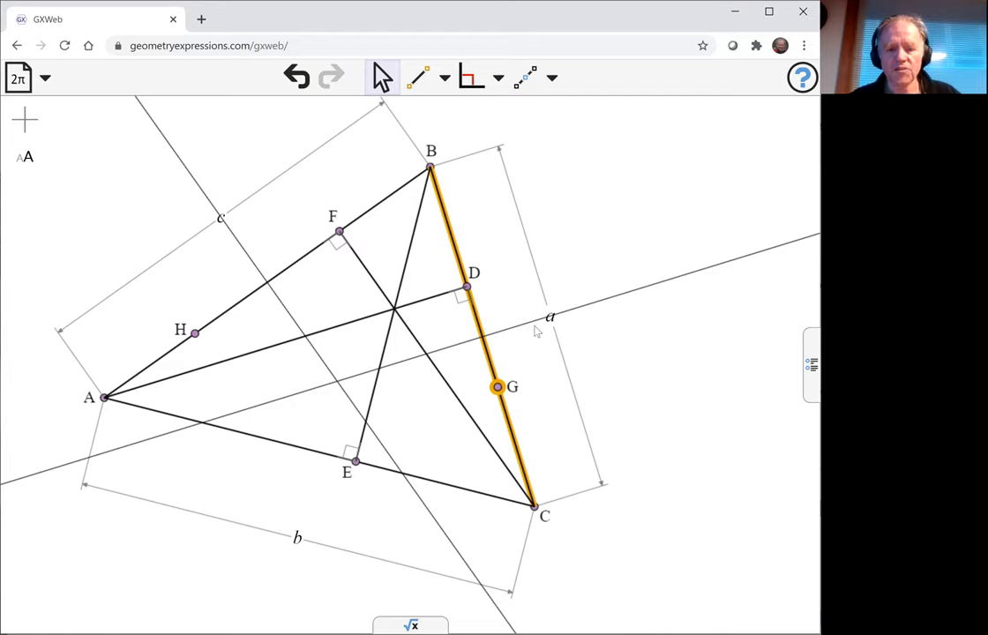
Construct perpendiculars to BC through G and to AB through H.
{"action": "left_click", "coordinate": [550, 79]}
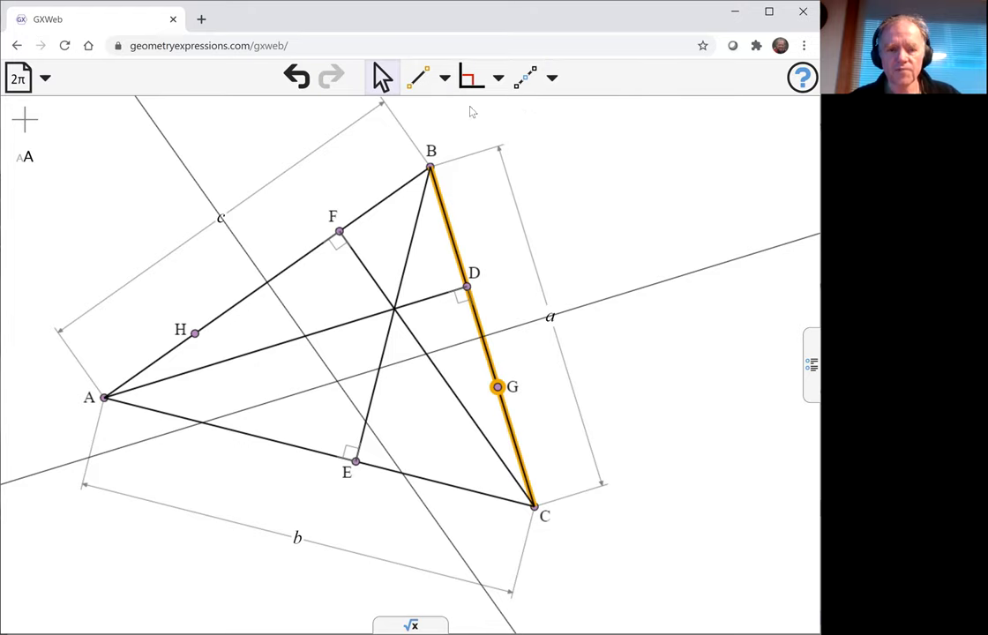
{"action": "left_click", "coordinate": [472, 78]}
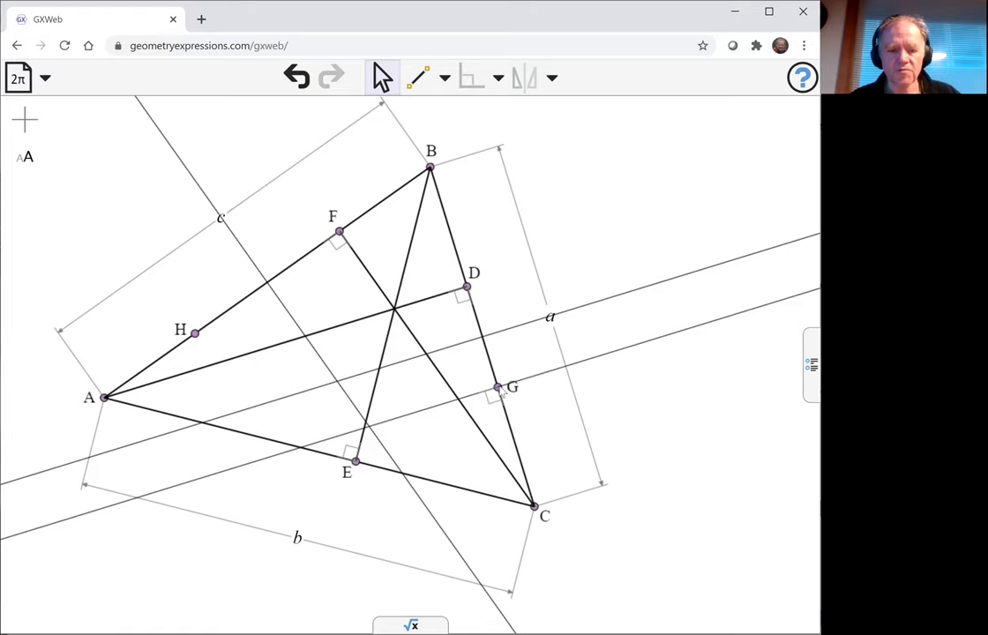
{"action": "left_click", "coordinate": [195, 333]}
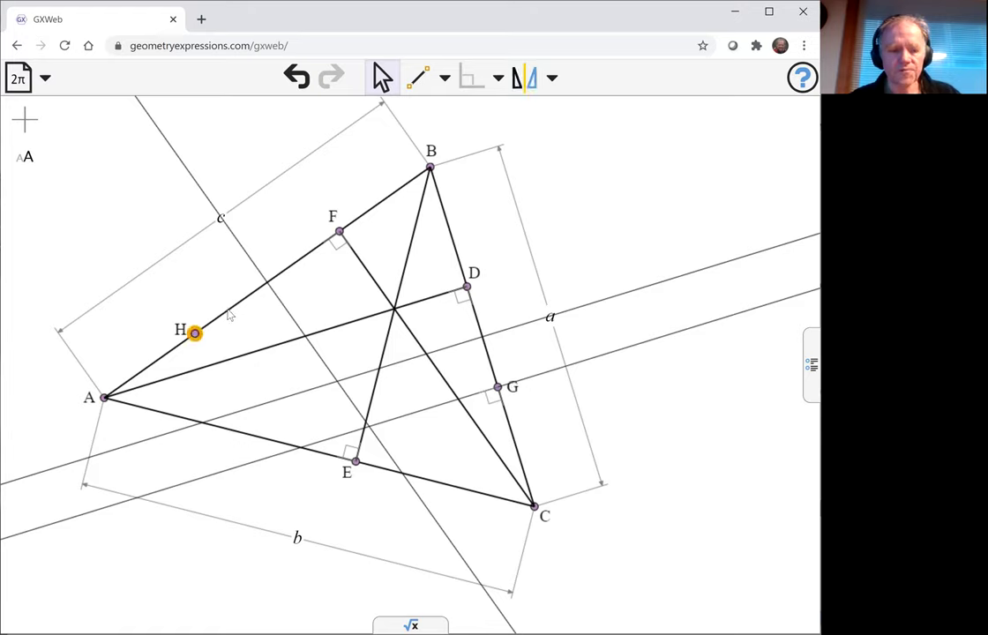
{"action": "left_click", "coordinate": [234, 306]}
{"action": "left_click", "coordinate": [470, 77]}
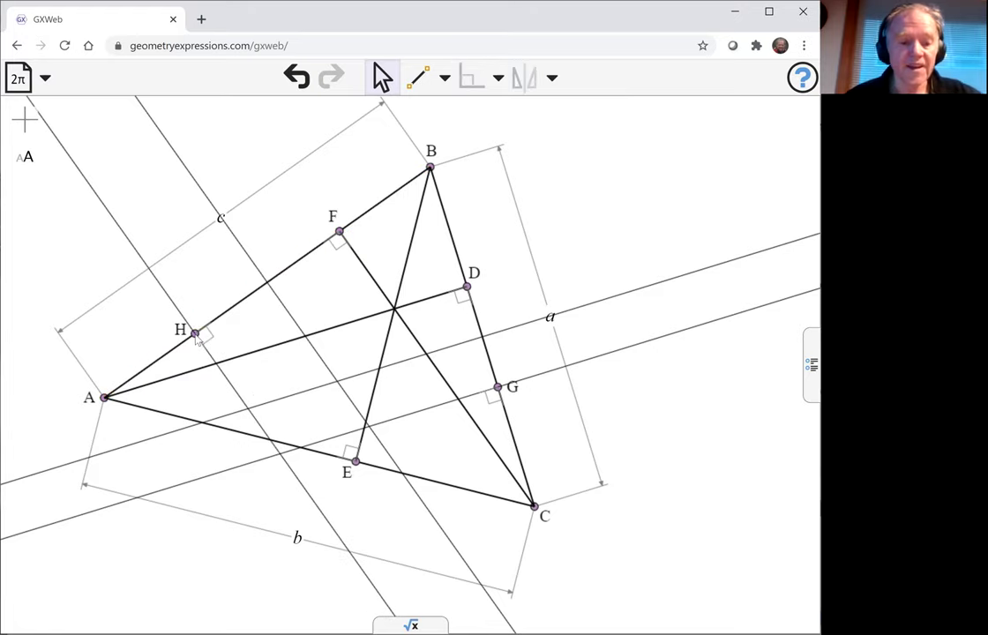
Mark the intersection of the two perpendiculars as point I.
{"action": "left_click", "coordinate": [237, 469]}
{"action": "left_click", "coordinate": [313, 509], "text": "shift"}
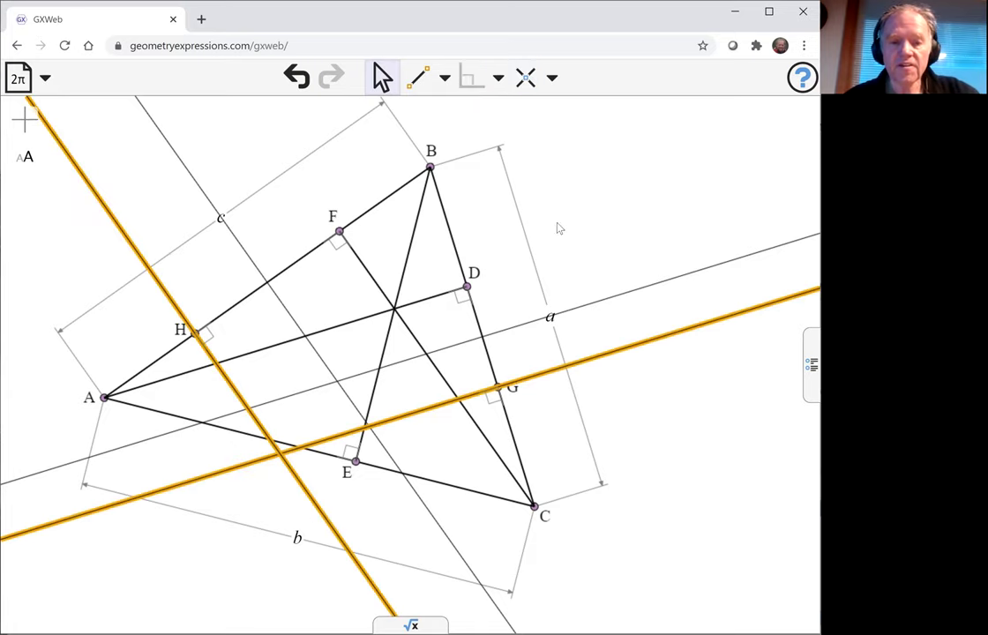
{"action": "left_click", "coordinate": [525, 80]}
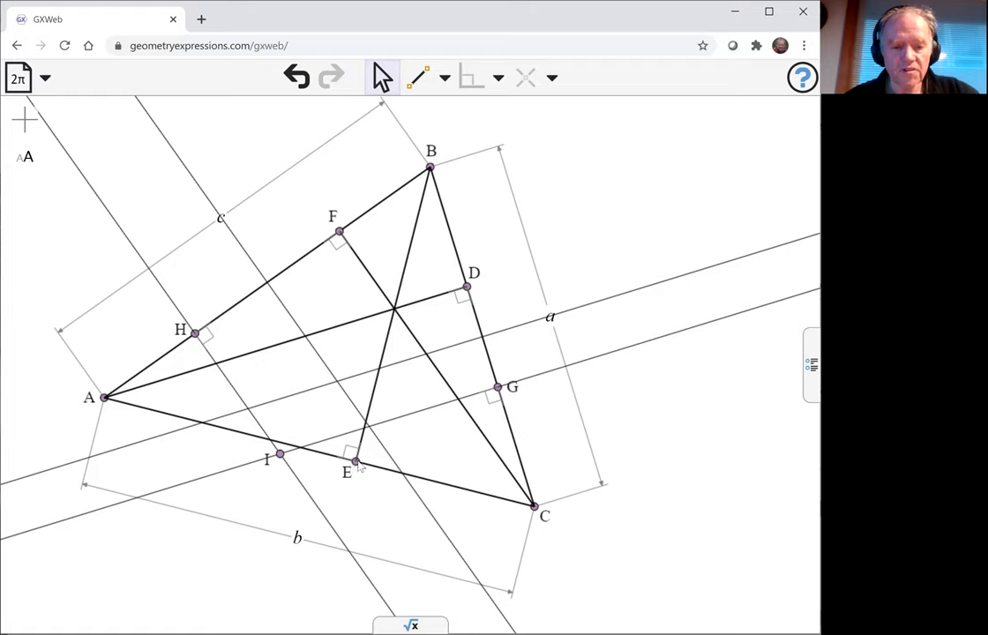
Construct the perpendicular bisector of side AC.
{"action": "left_click", "coordinate": [355, 461]}
{"action": "left_click", "coordinate": [666, 462]}
{"action": "left_click", "coordinate": [466, 490]}
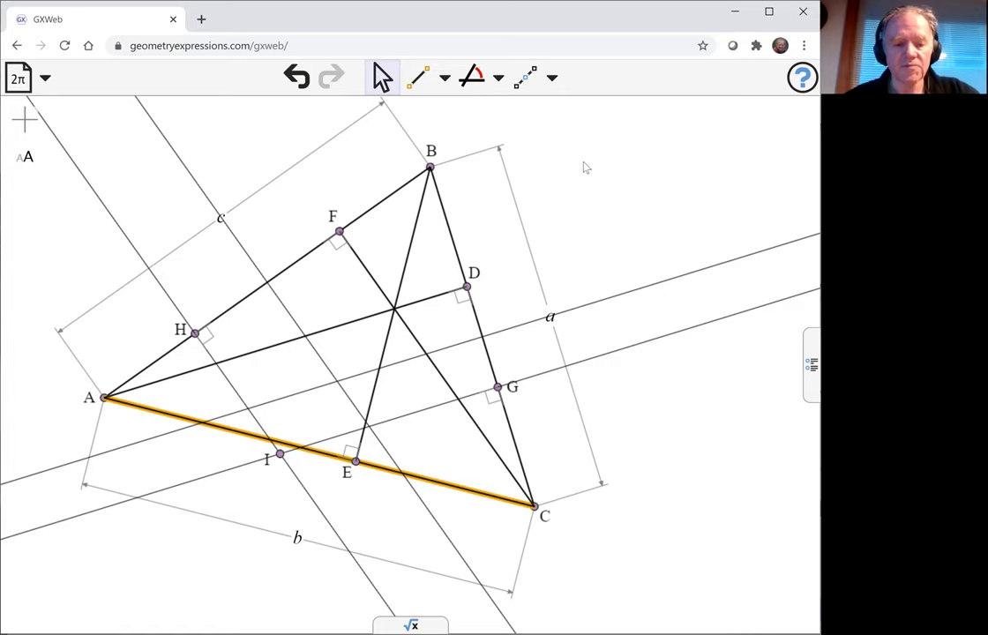
{"action": "left_click", "coordinate": [553, 78]}
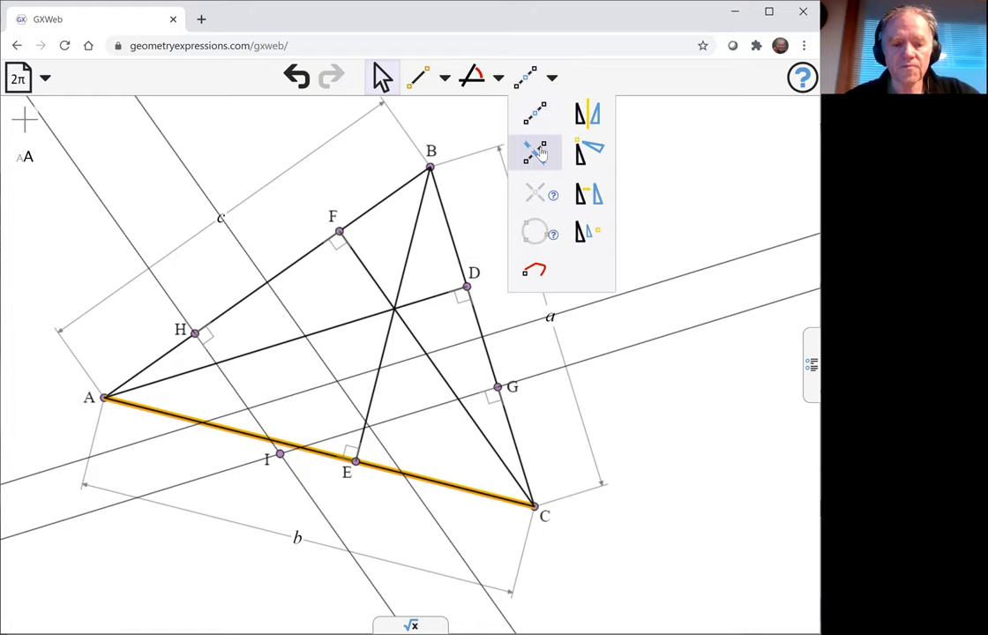
{"action": "left_click", "coordinate": [540, 153]}
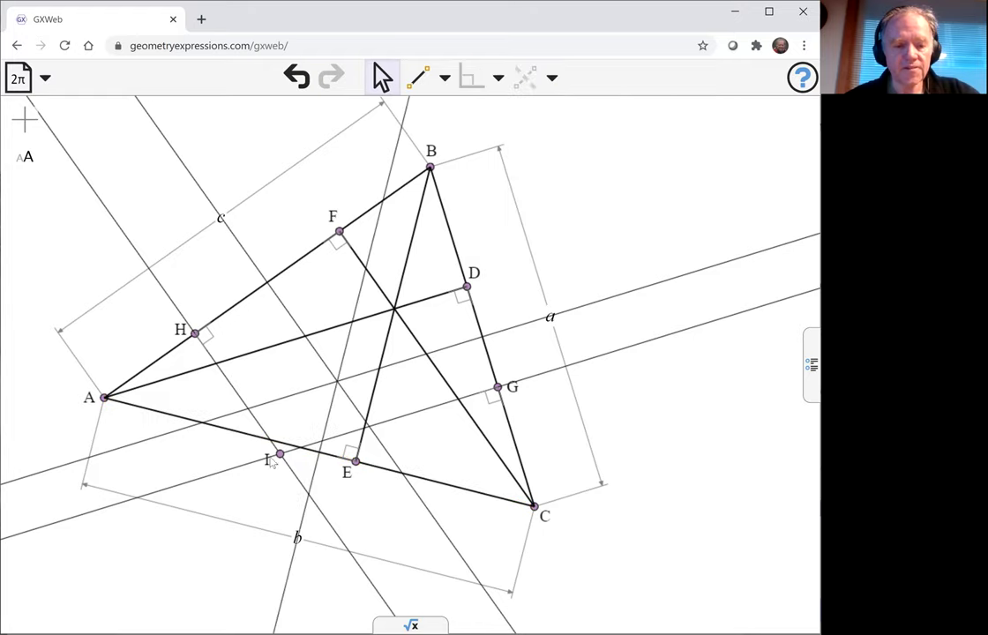
Reflect altitude foot E across AC's perpendicular bisector to create point J.
{"action": "left_click", "coordinate": [355, 462]}
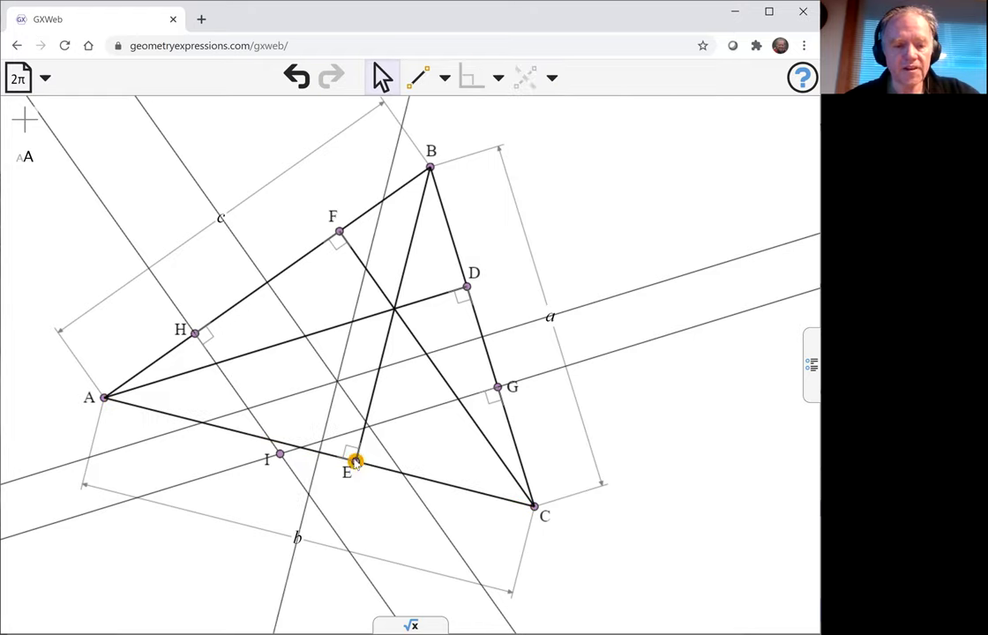
{"action": "left_click", "coordinate": [551, 78]}
{"action": "left_click", "coordinate": [587, 113]}
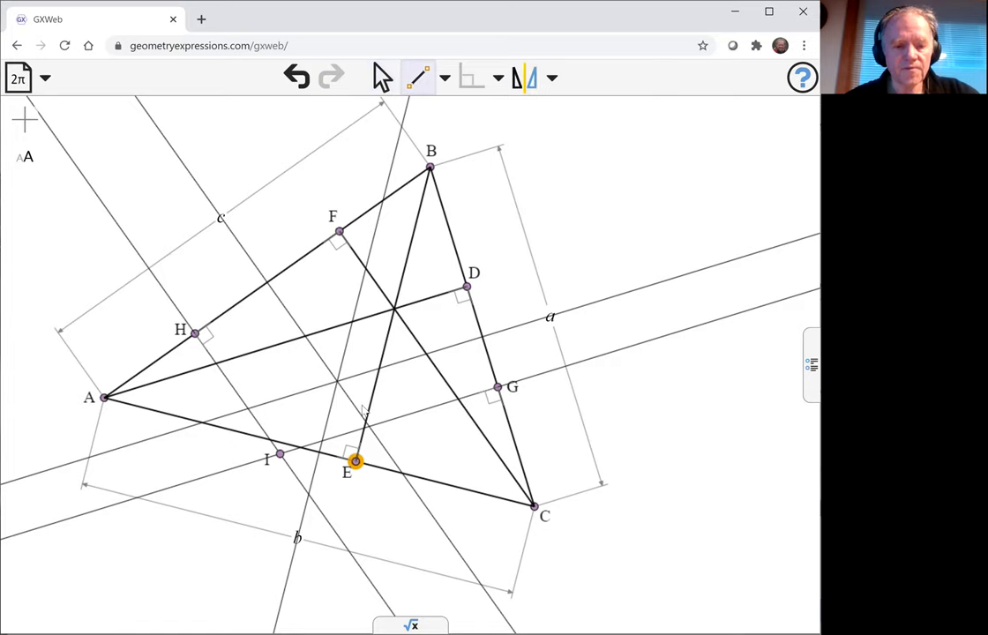
{"action": "left_click", "coordinate": [336, 411]}
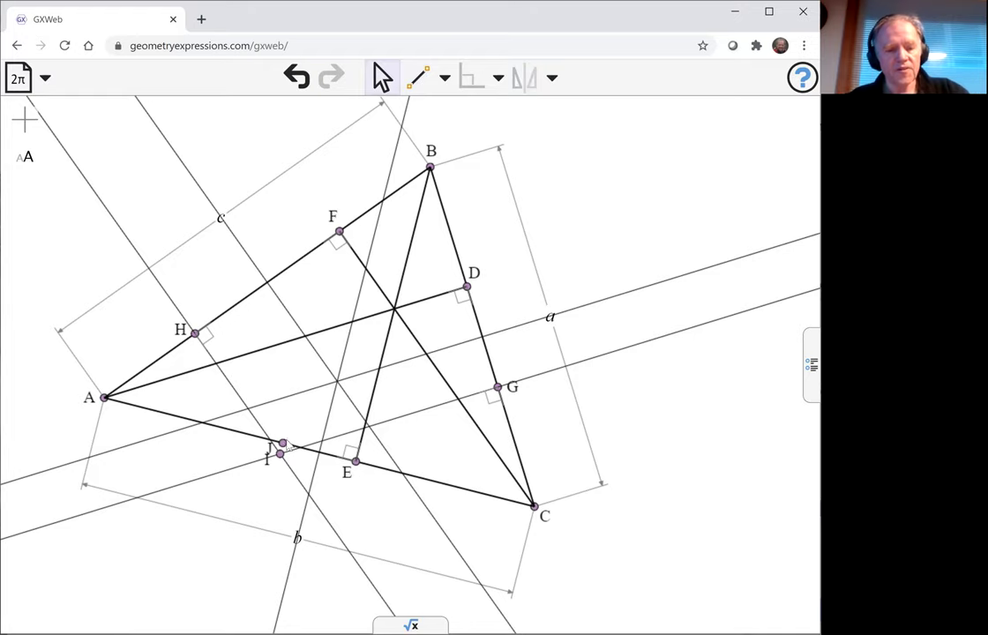
Show the Variables panel listing a=9.549, b=11.928, c=10.738.
{"action": "left_click", "coordinate": [430, 168]}
{"action": "left_click", "coordinate": [618, 233]}
{"action": "left_click", "coordinate": [812, 365]}
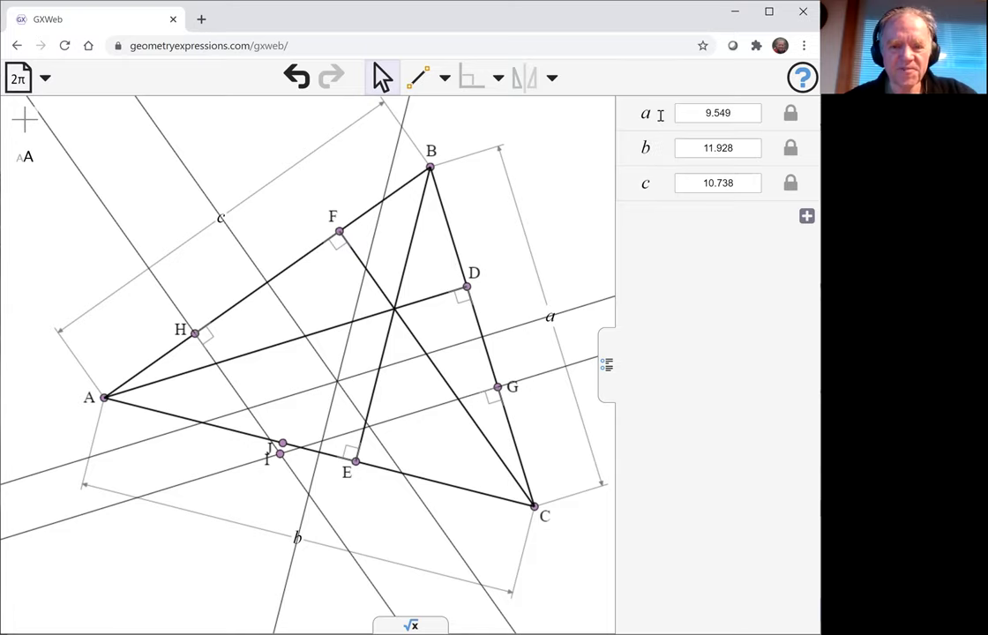
Drag side a's slider from 9.549 down to 8.847 so I and J separate.
{"action": "left_click", "coordinate": [658, 112]}
{"action": "left_click_drag", "start_coordinate": [709, 139], "coordinate": [706, 141]}
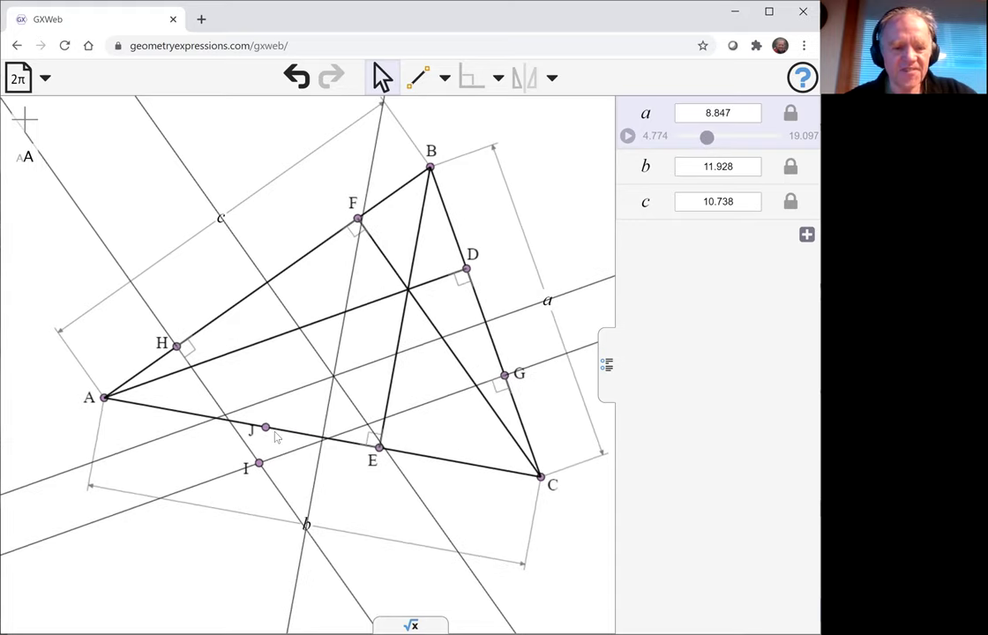
{"action": "left_click", "coordinate": [266, 428]}
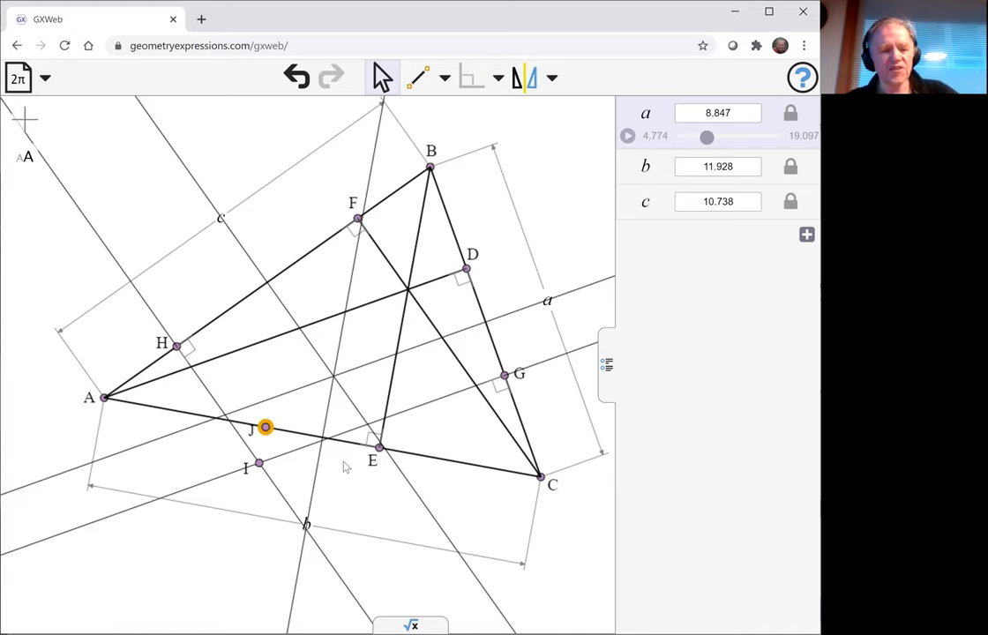
{"action": "left_click", "coordinate": [551, 525]}
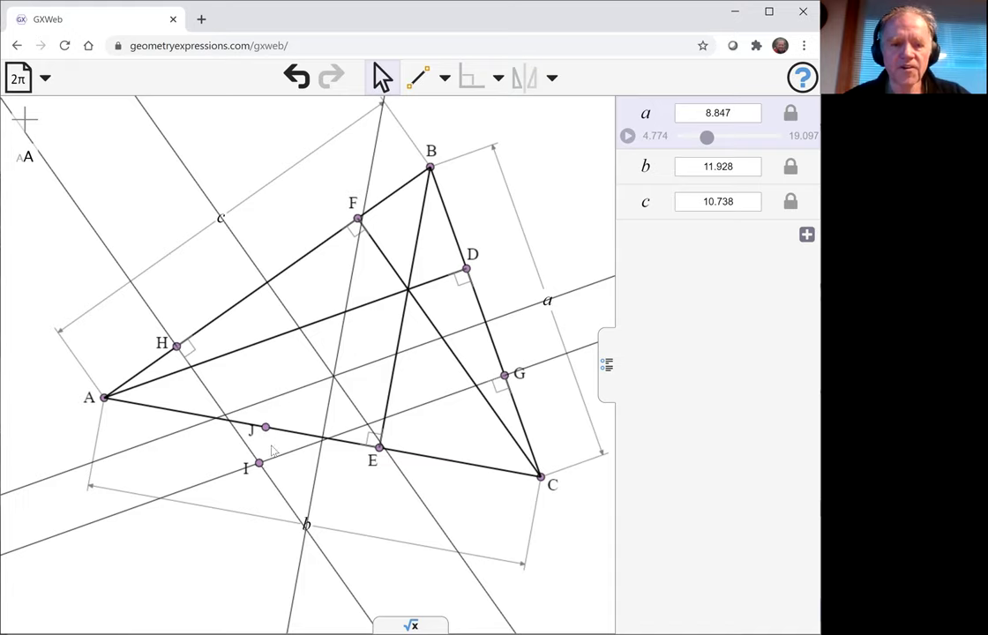
{"action": "left_click", "coordinate": [420, 81]}
Join I to J with a segment and evaluate angle(I,J,A) in the symbolic panel.
{"action": "left_click_drag", "start_coordinate": [259, 463], "coordinate": [266, 428]}
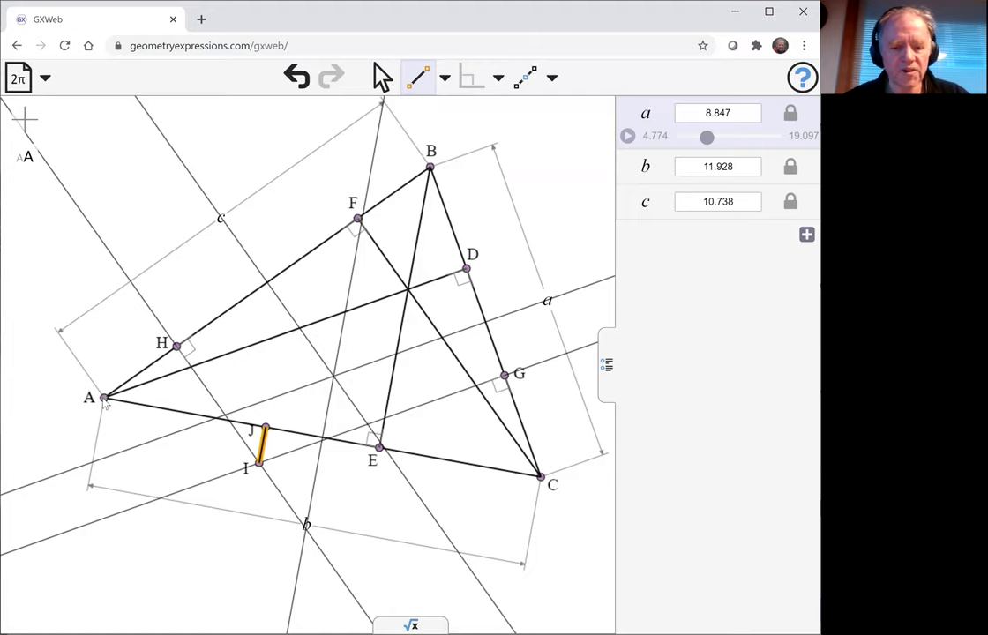
{"action": "scroll", "coordinate": [575, 572], "scroll_direction": "down", "scroll_amount": 3}
{"action": "left_click", "coordinate": [430, 621]}
{"action": "left_click", "coordinate": [45, 440]}
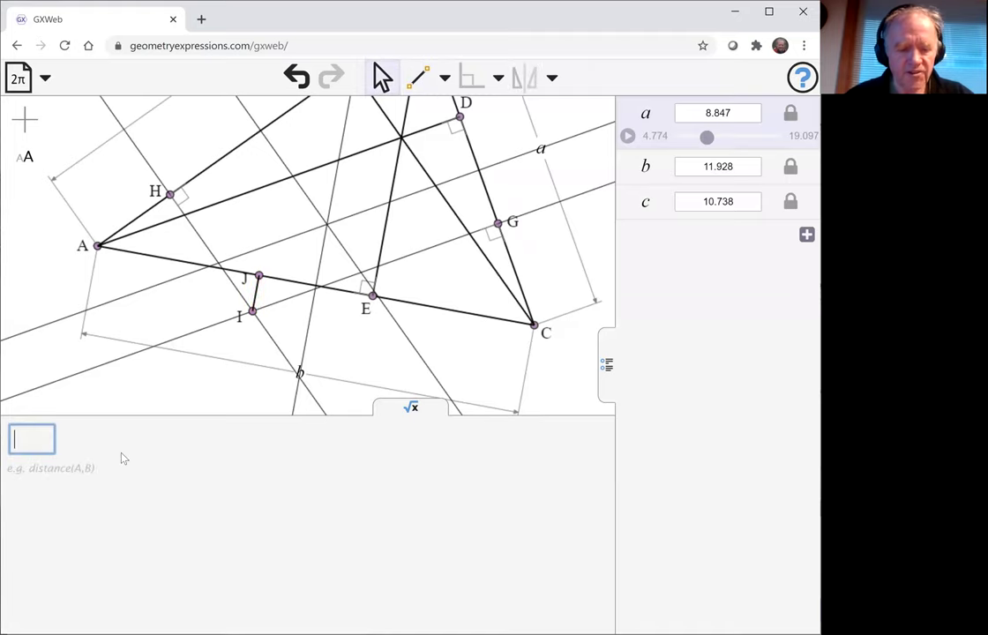
{"action": "type", "text": "angle"}
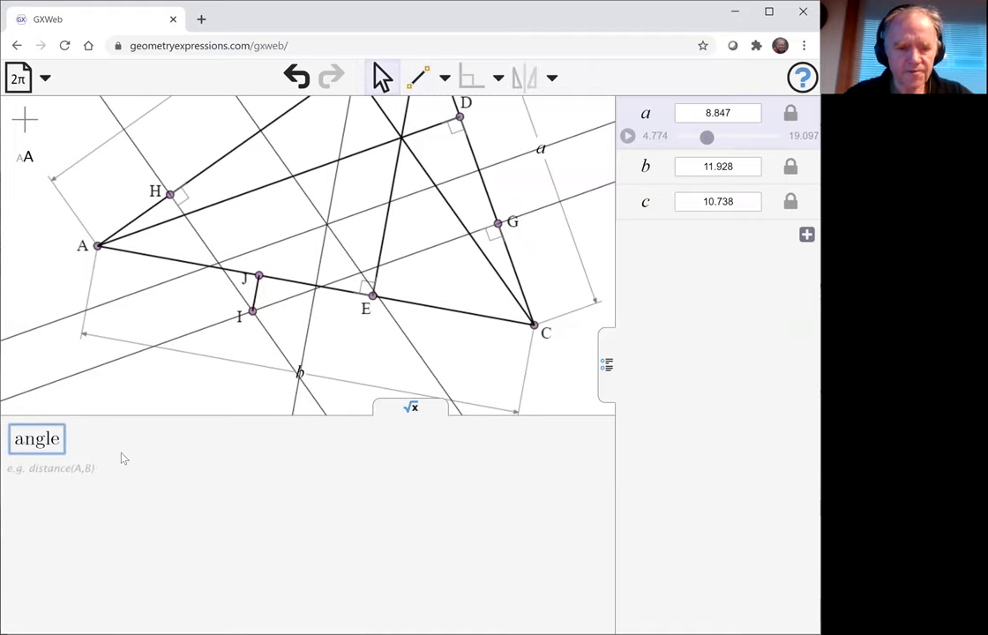
{"action": "type", "text": "(I,J"}
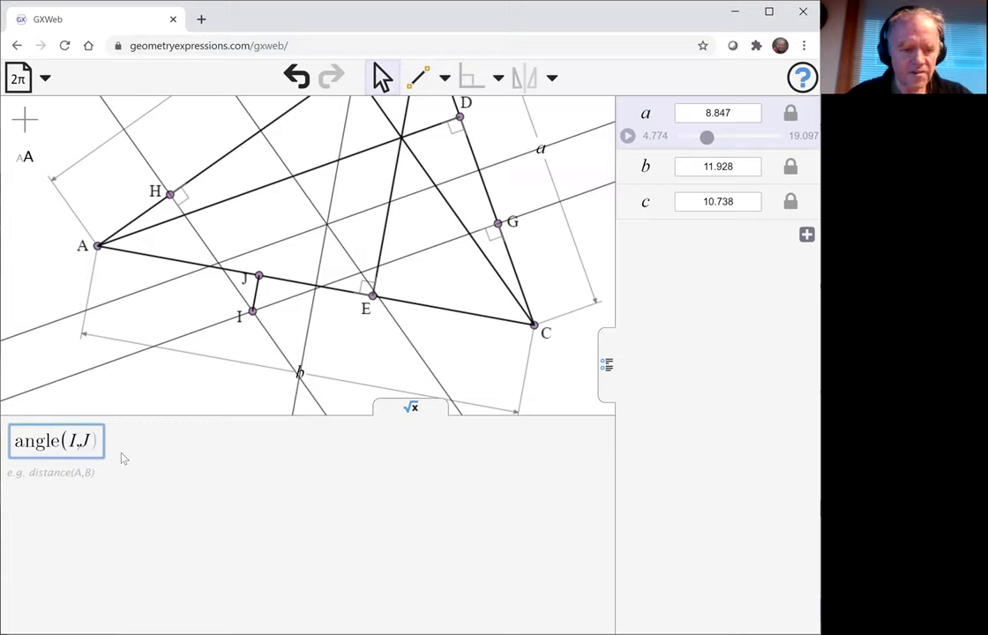
{"action": "type", "text": ",A"}
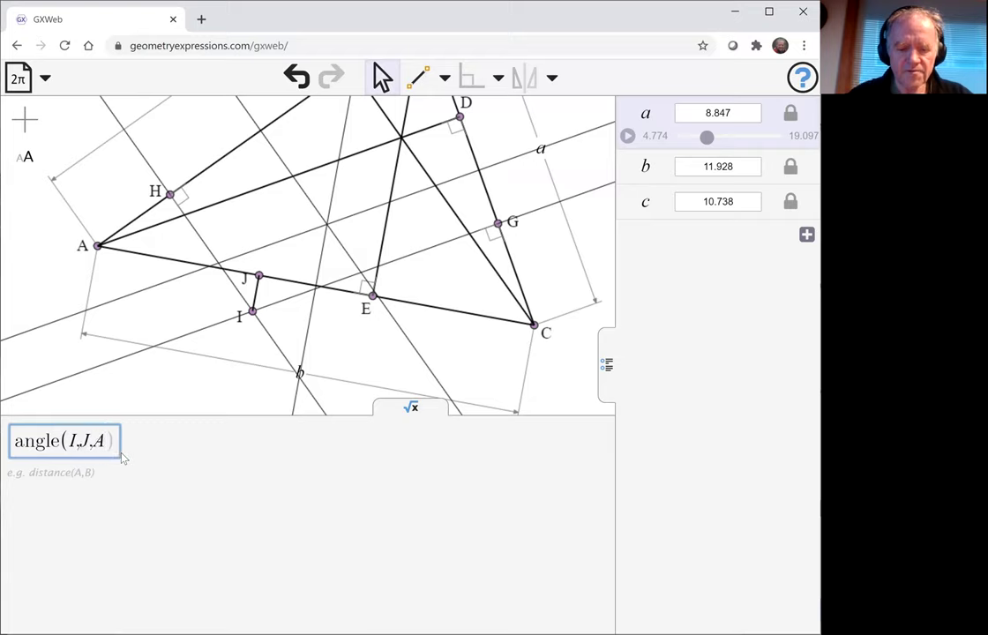
{"action": "key", "text": "Return"}
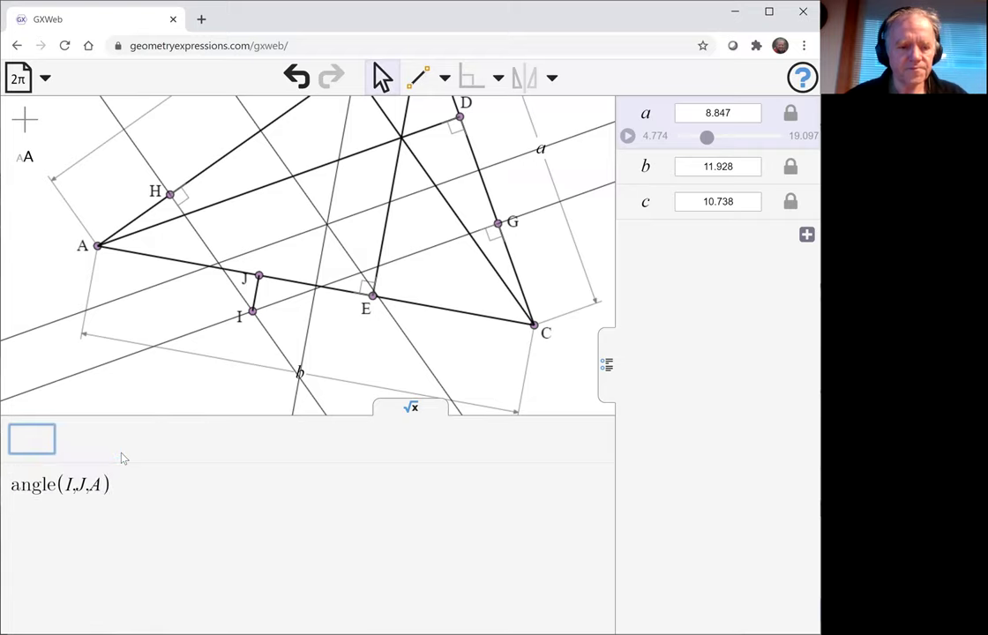